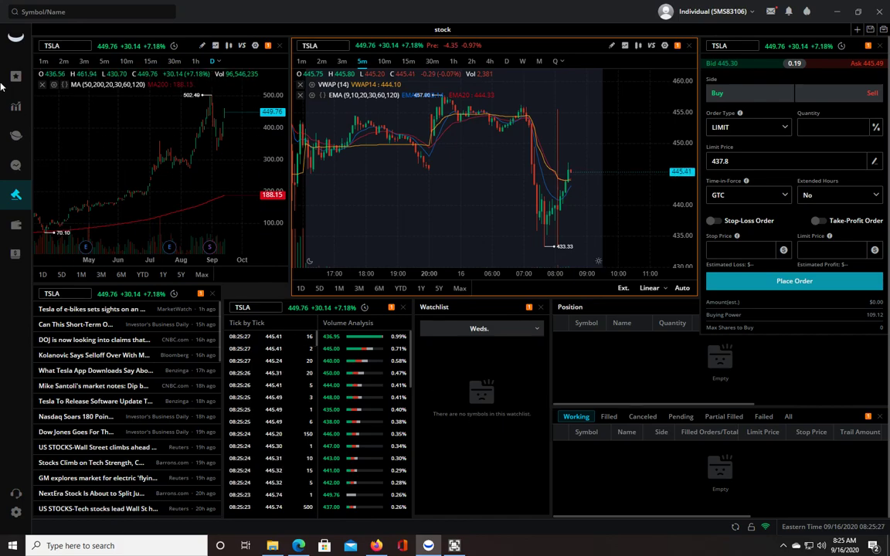
# Step: Open the United States market overview and compare the 5min Ranking with the Ext Hours Ranking under Trends
pyautogui.click(17, 137)
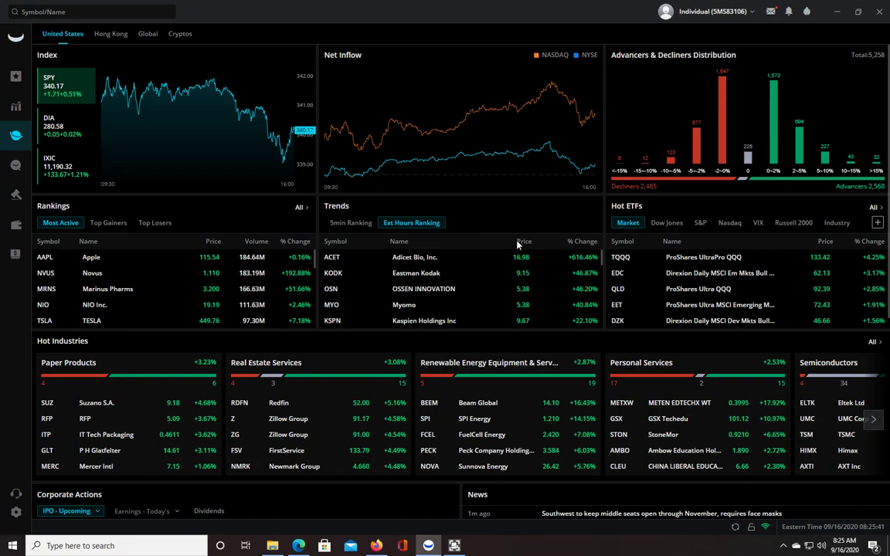
pyautogui.click(357, 224)
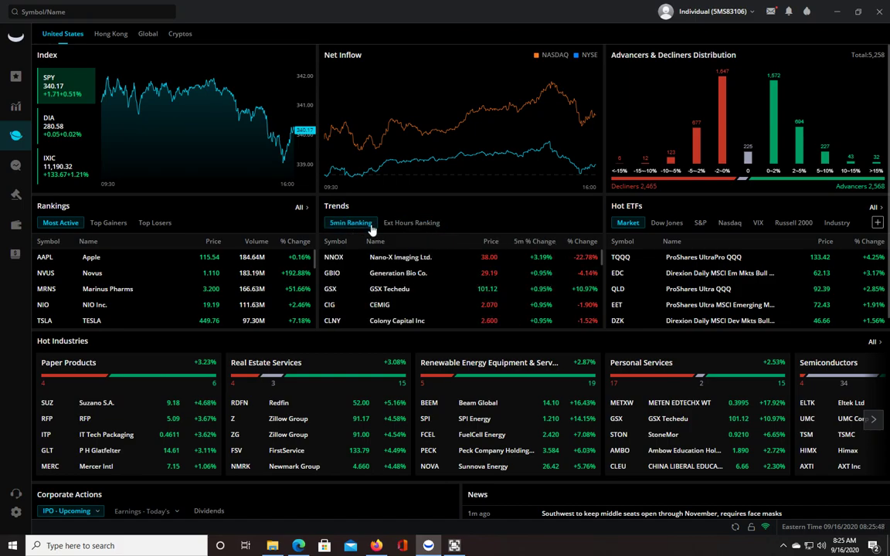
pyautogui.click(422, 230)
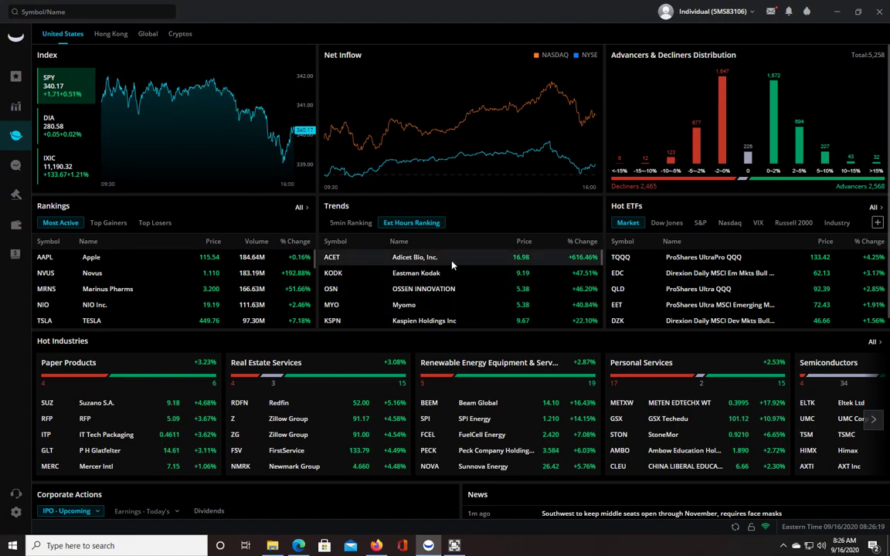
pyautogui.moveTo(602, 260)
pyautogui.mouseDown()
pyautogui.moveTo(604, 329)
pyautogui.moveTo(607, 247)
pyautogui.mouseUp()
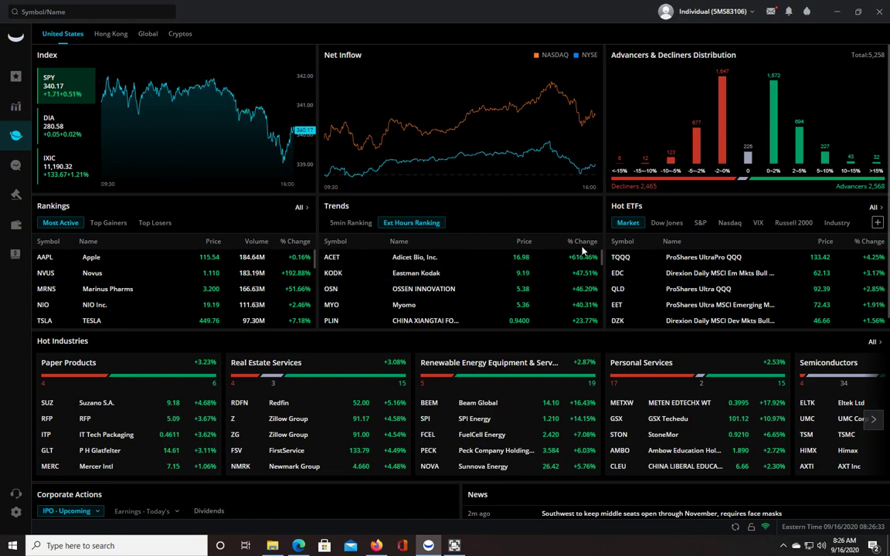
# Step: Search for ACET and add Adicet Bio, Inc. to the Weds. watchlist
pyautogui.click(78, 12)
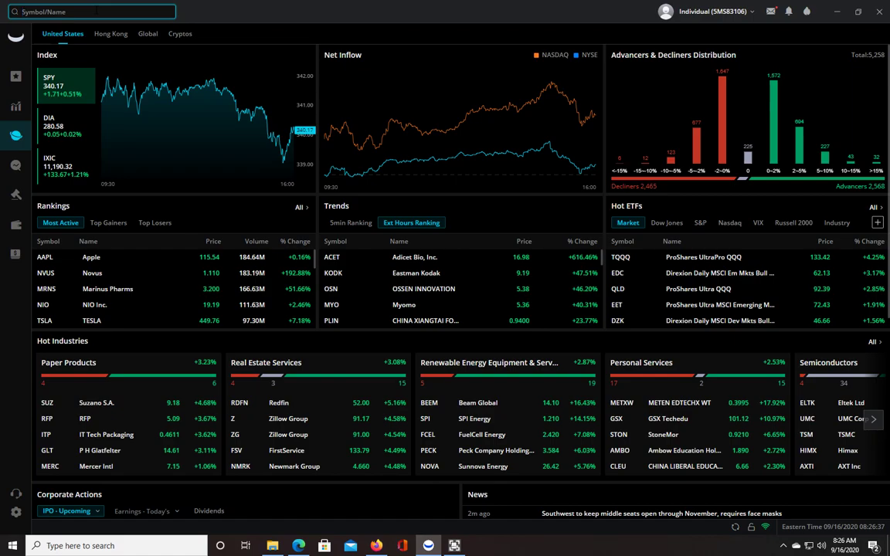
pyautogui.write('ACET')
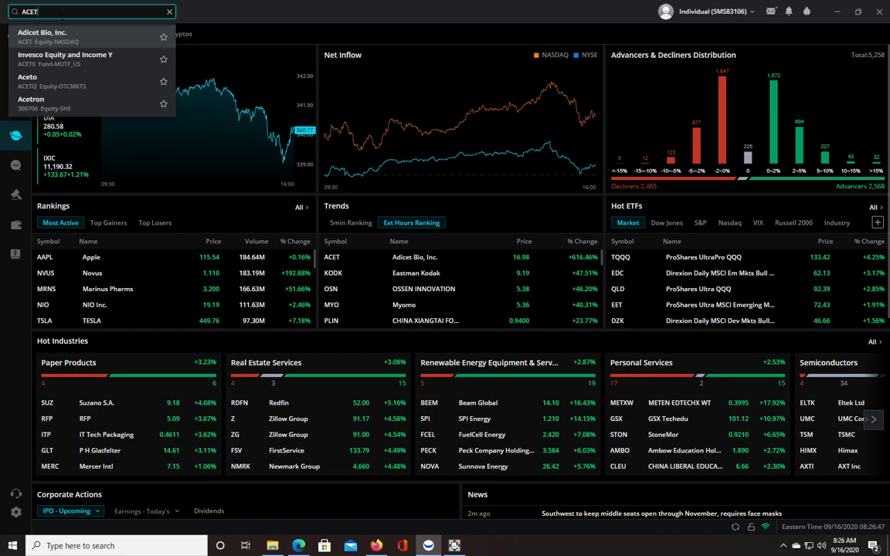
pyautogui.click(164, 39)
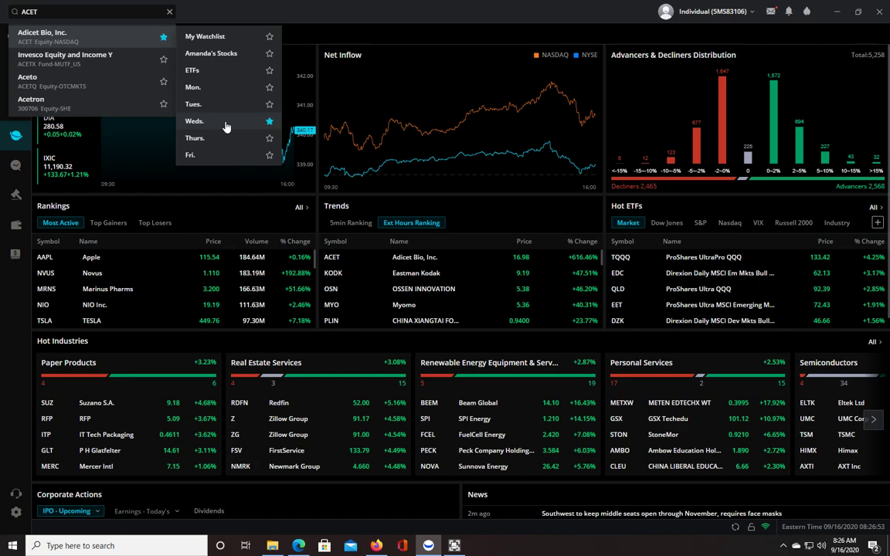
# Step: Search for KODK and add Eastman Kodak to the Weds. watchlist
pyautogui.click(95, 11)
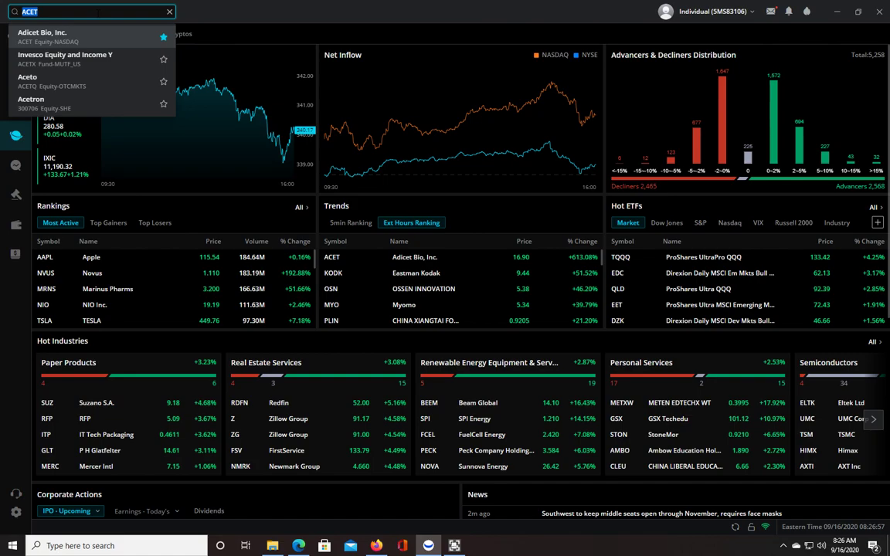
pyautogui.write('KO')
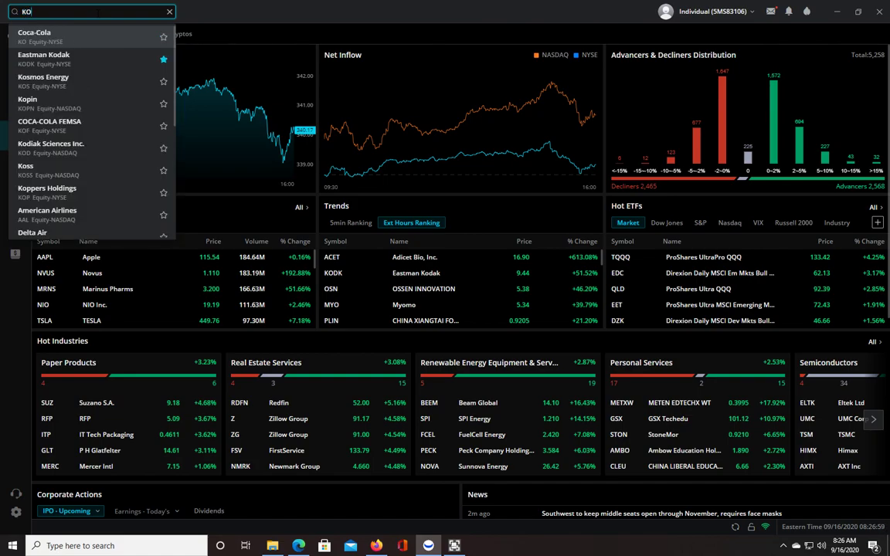
pyautogui.write('DK')
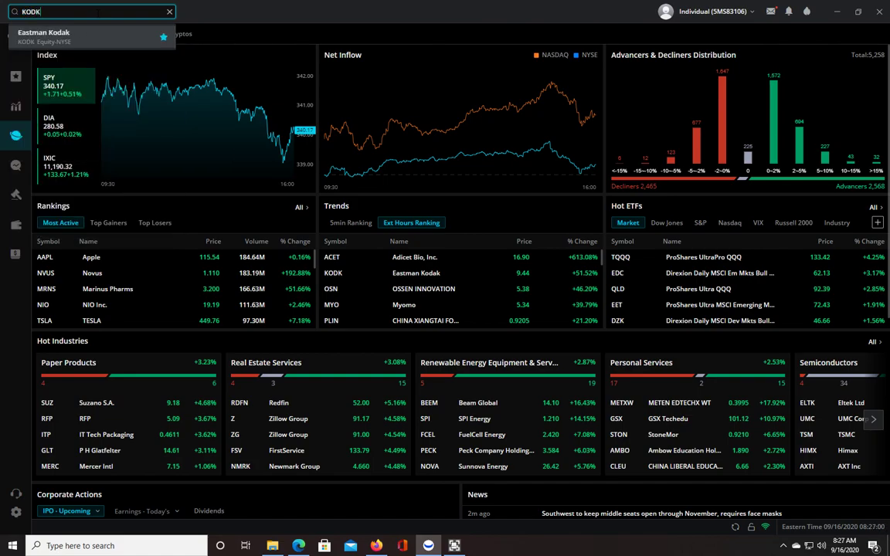
pyautogui.click(163, 36)
pyautogui.click(221, 126)
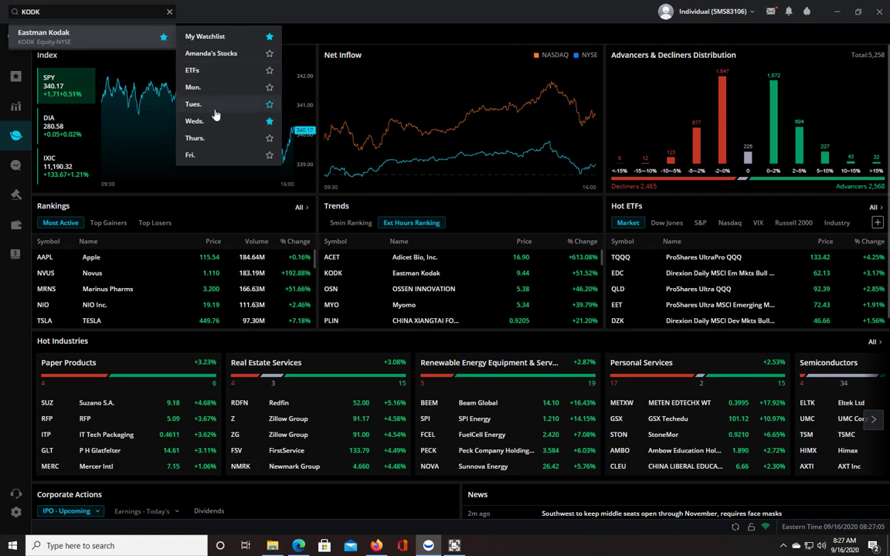
# Step: Search for OSN and add OSSEN INNOVATION to the Weds. watchlist
pyautogui.click(92, 12)
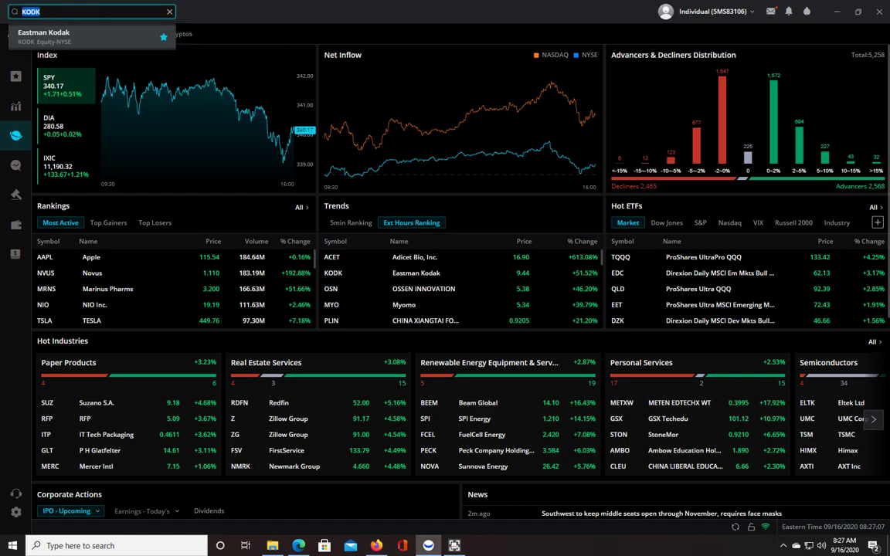
pyautogui.write('OSN')
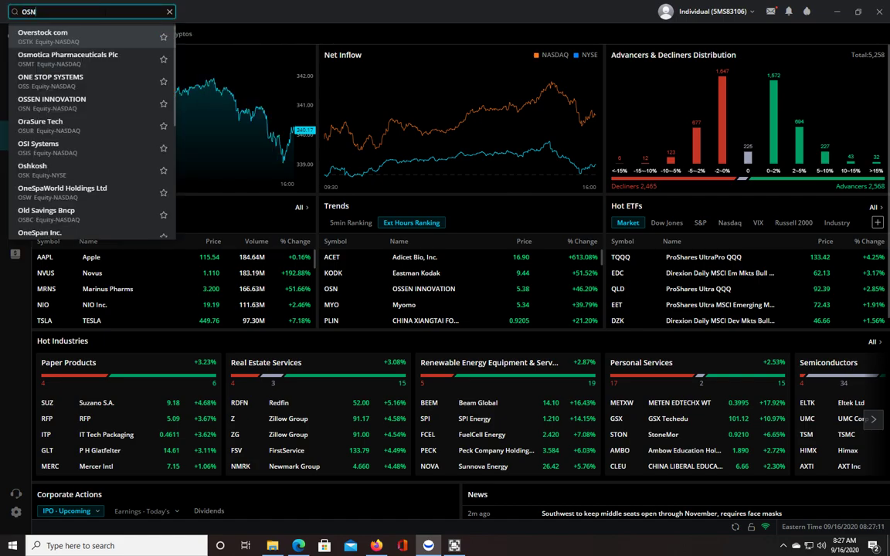
pyautogui.click(163, 37)
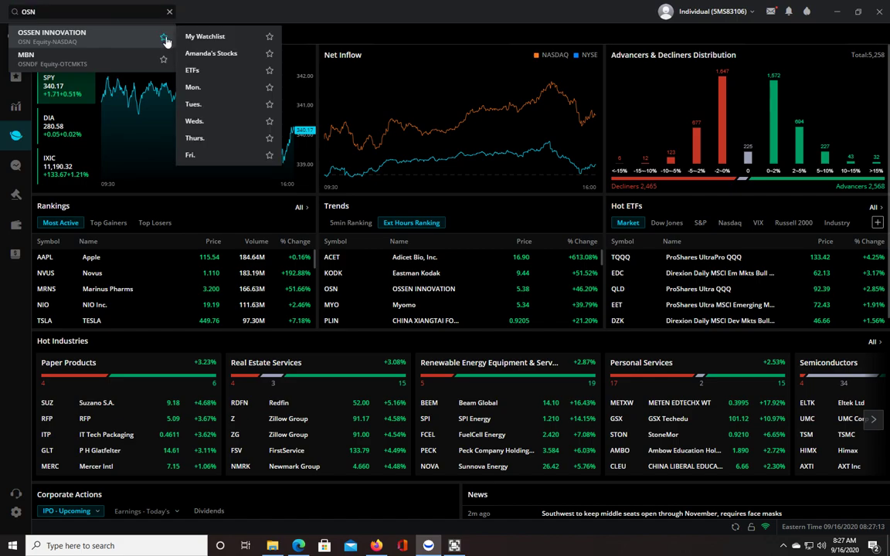
pyautogui.click(255, 123)
# Step: Search for MYO, add Myomo to the Weds. watchlist, and close the search results
pyautogui.click(97, 12)
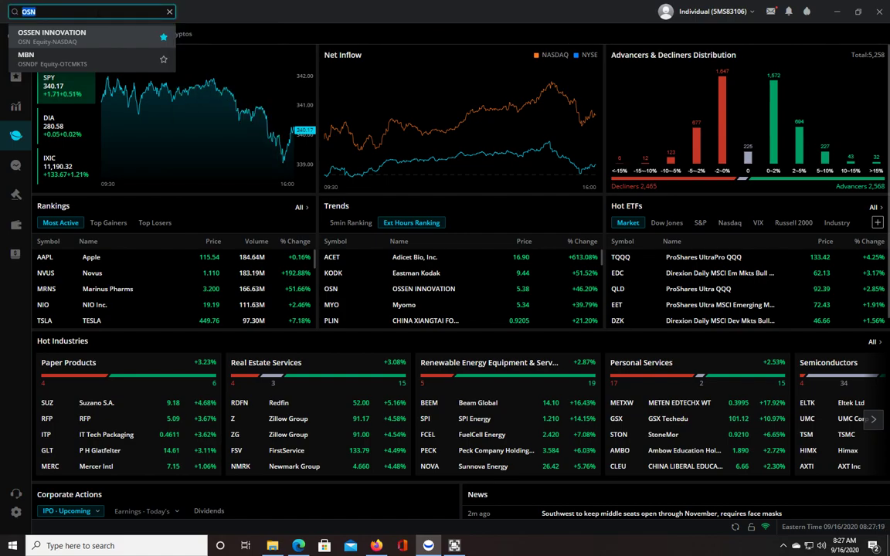
pyautogui.write('MYO')
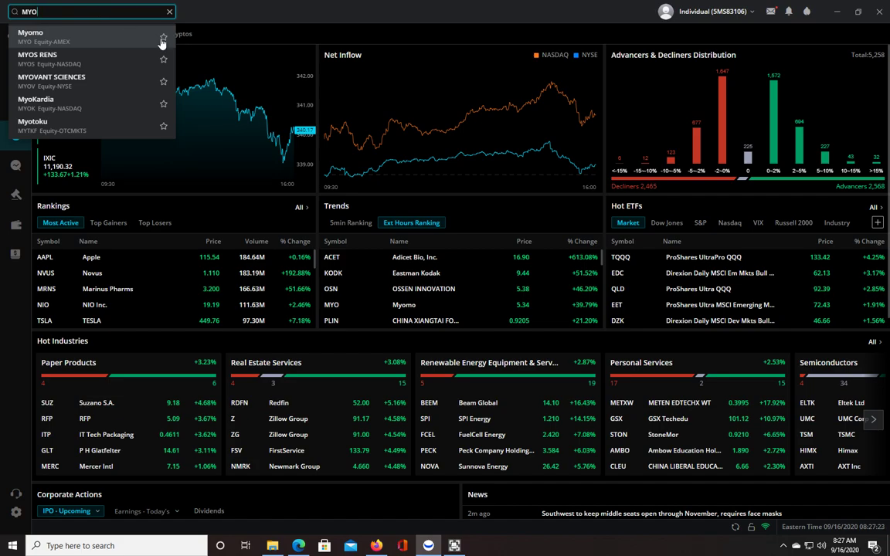
pyautogui.click(163, 37)
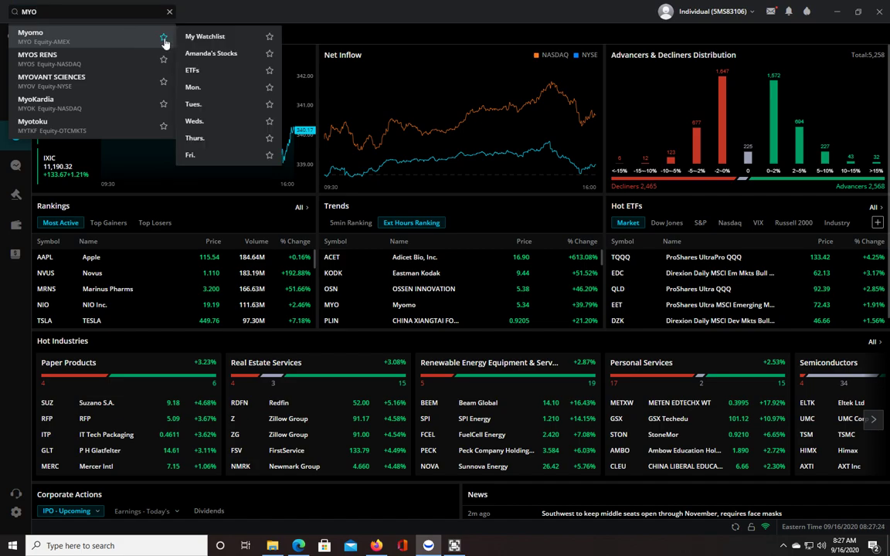
pyautogui.click(225, 122)
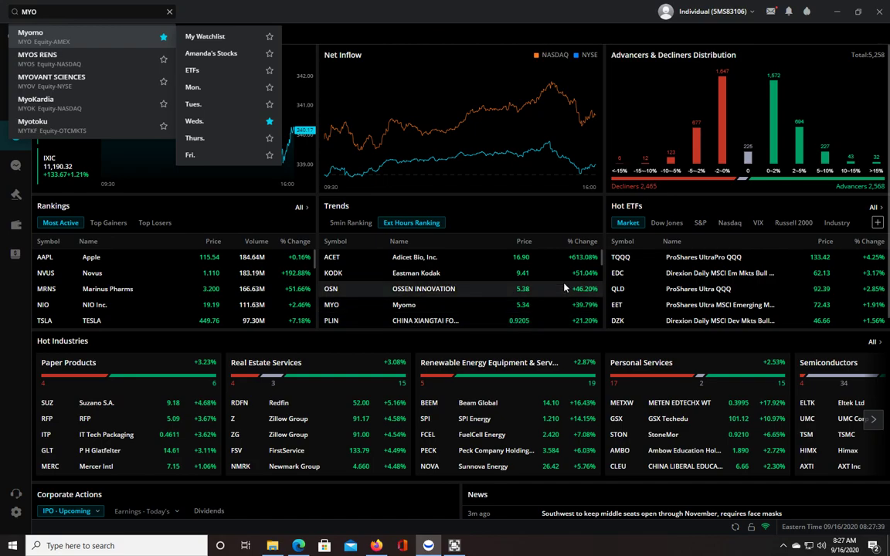
pyautogui.click(438, 193)
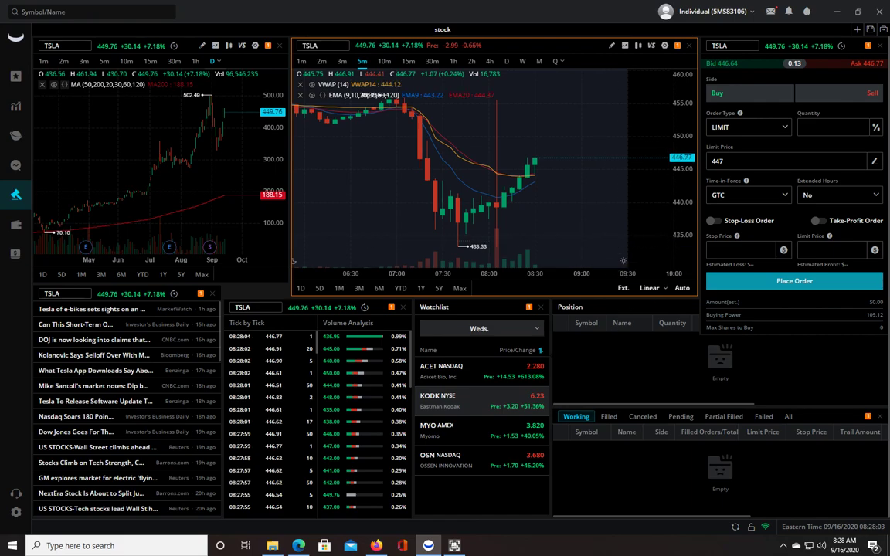
# Step: Review ACET's 5-minute chart in the stock trading layout and delete ACET from the Weds. watchlist
pyautogui.click(479, 375)
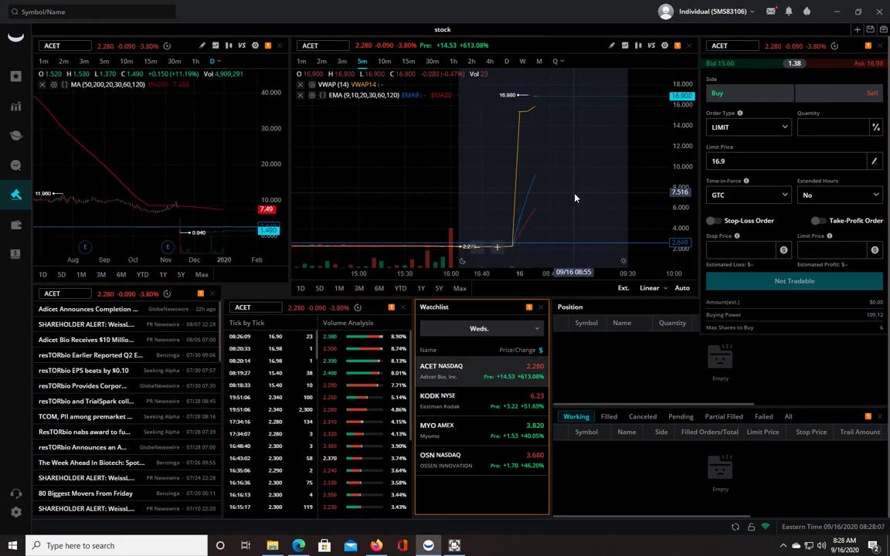
pyautogui.scroll(3, 532, 198)
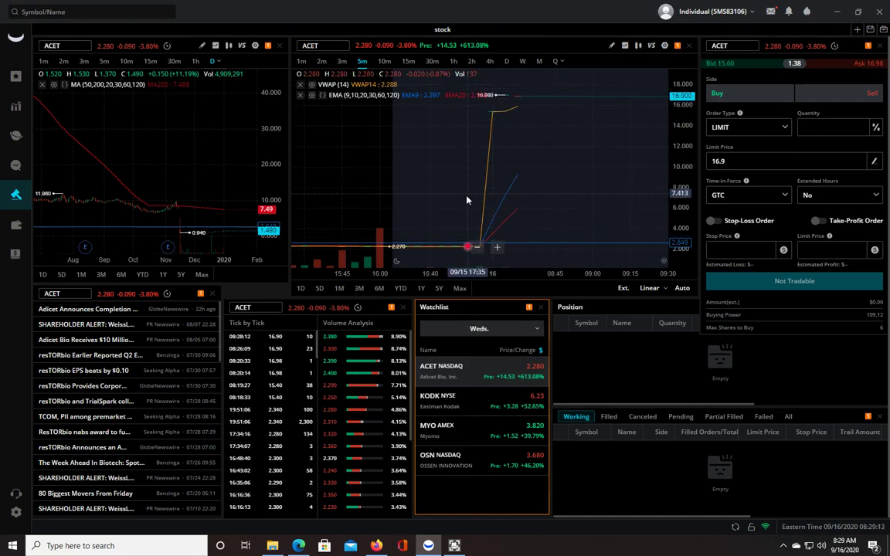
pyautogui.rightClick(490, 369)
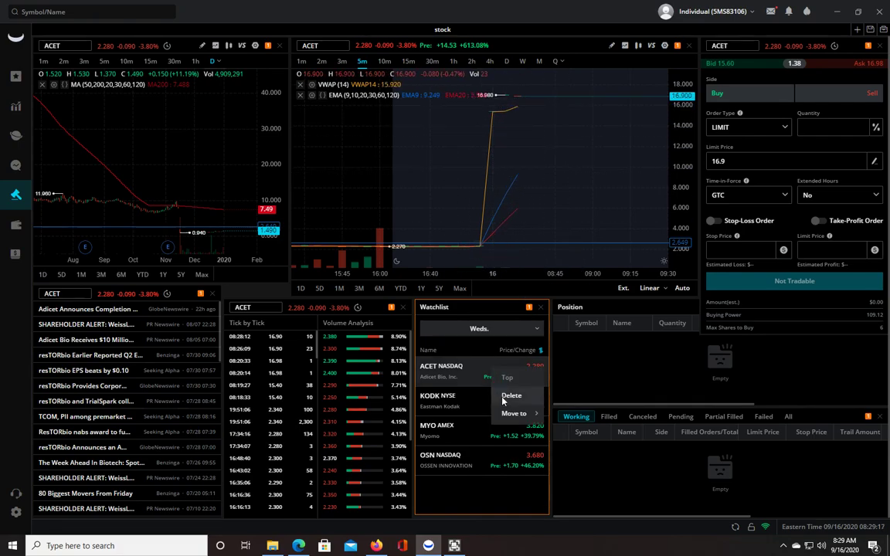
pyautogui.click(504, 398)
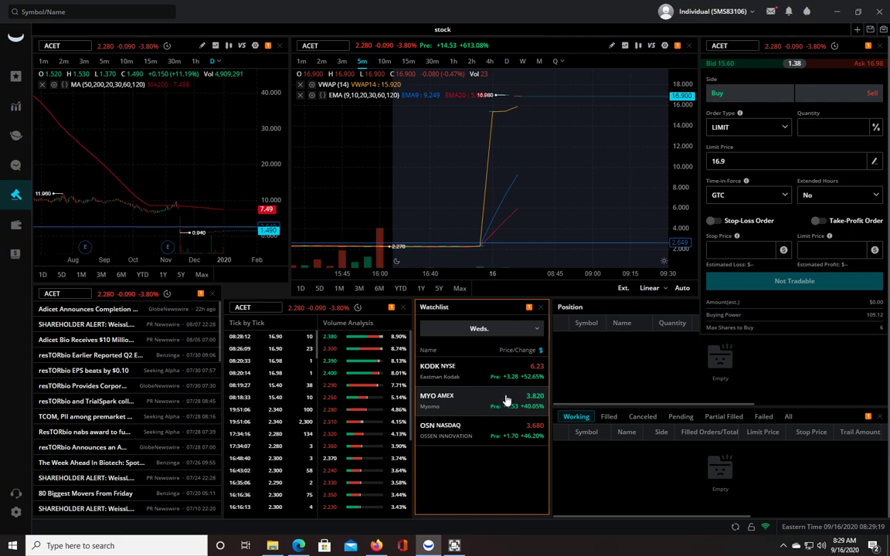
# Step: Load KODK from the Weds. watchlist and examine its daily chart and 5-minute premarket price action
pyautogui.click(475, 376)
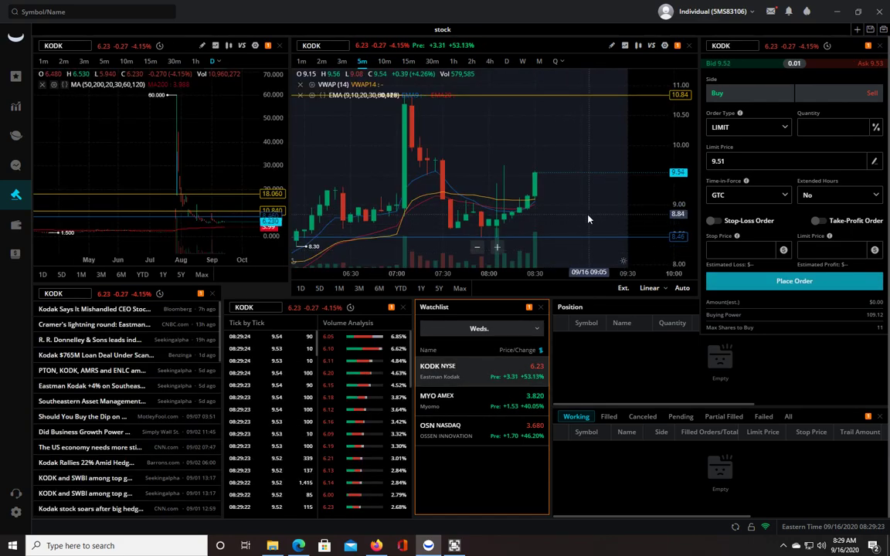
pyautogui.scroll(-4, 578, 221)
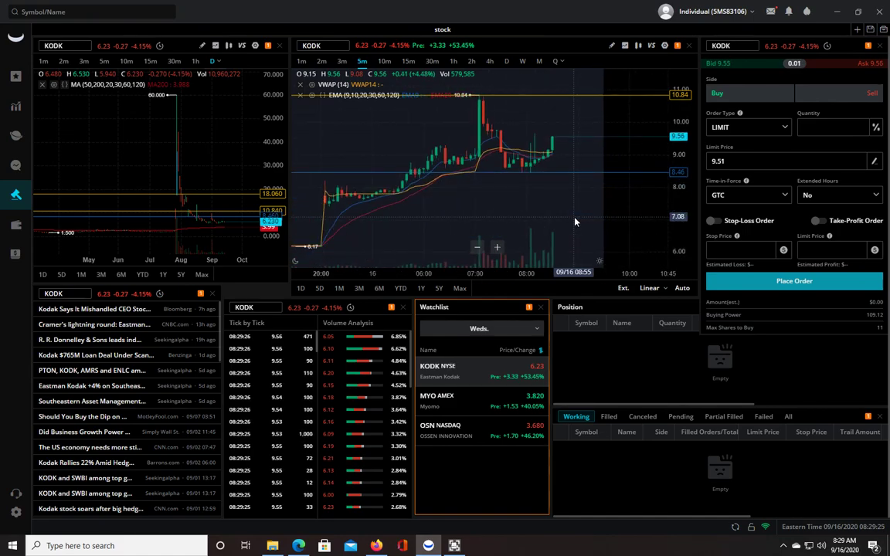
pyautogui.scroll(3, 575, 222)
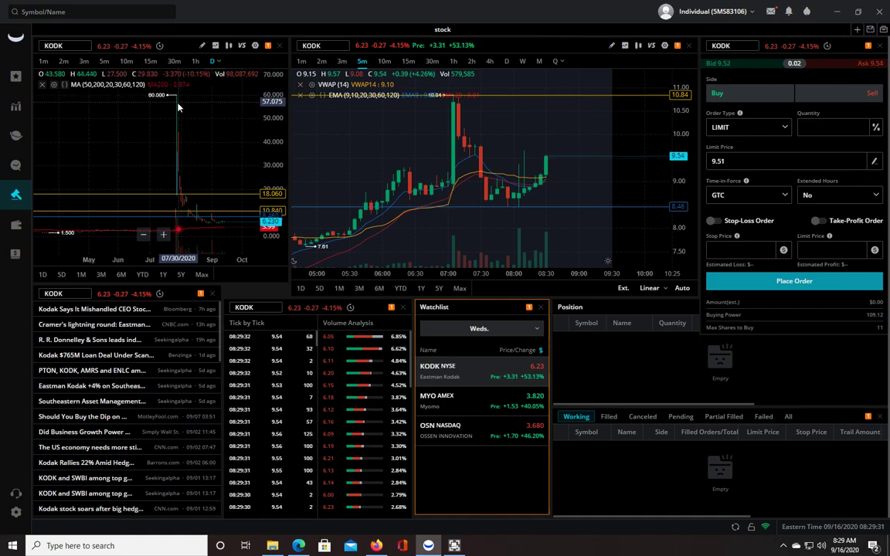
pyautogui.scroll(1, 218, 145)
pyautogui.scroll(2, 217, 145)
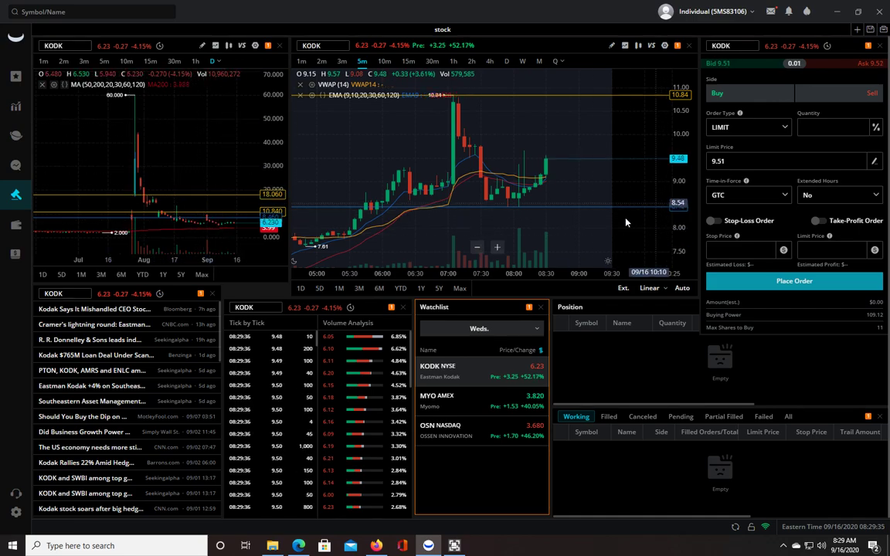
pyautogui.scroll(-3, 581, 198)
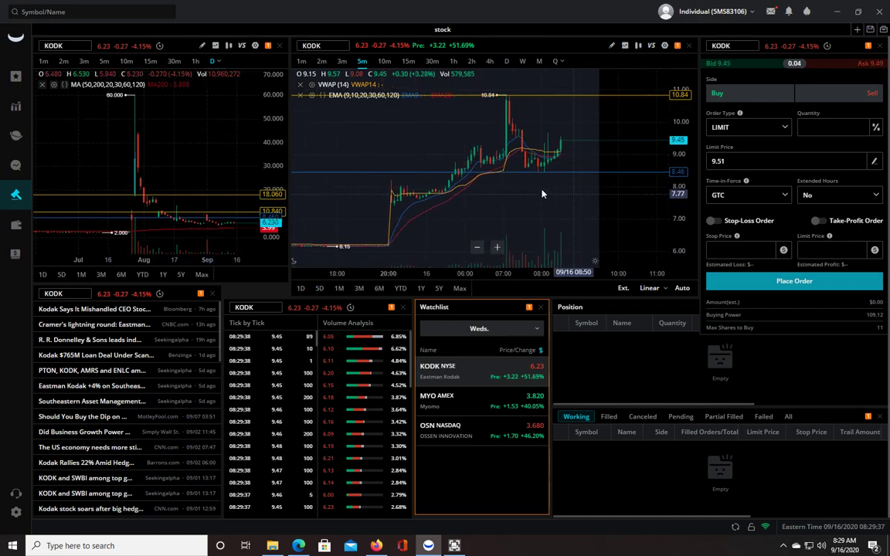
pyautogui.scroll(1, 591, 185)
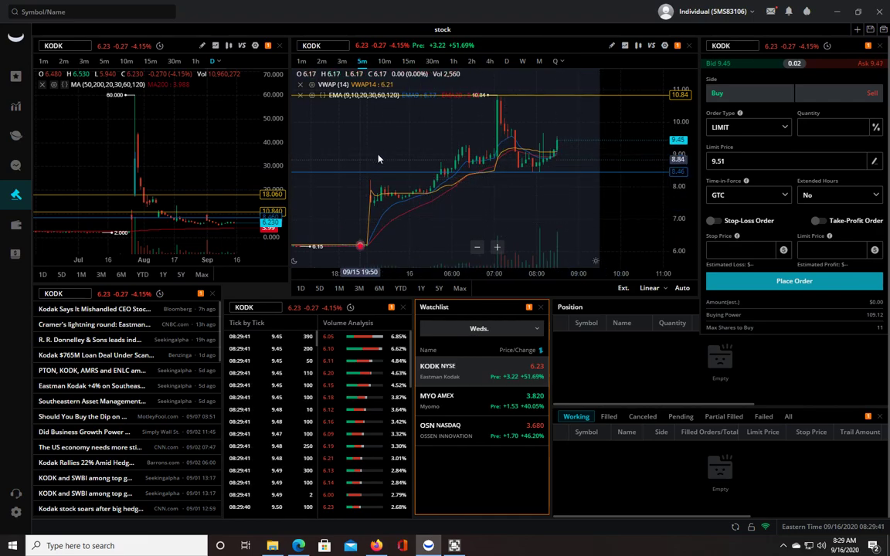
pyautogui.scroll(1, 662, 178)
pyautogui.scroll(1, 517, 183)
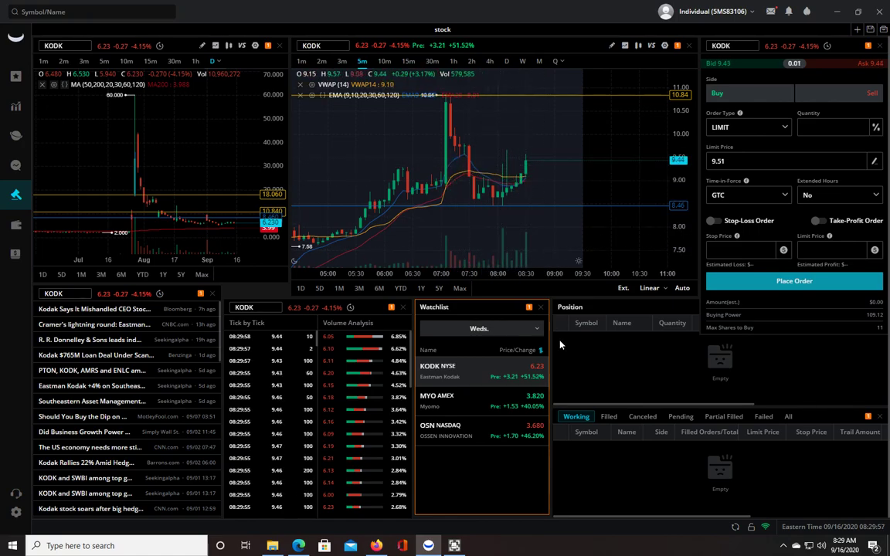
# Step: Switch from KODK to MYO and back, and re-examine KODK's 5-minute chart around its marked price levels
pyautogui.click(486, 408)
pyautogui.click(484, 378)
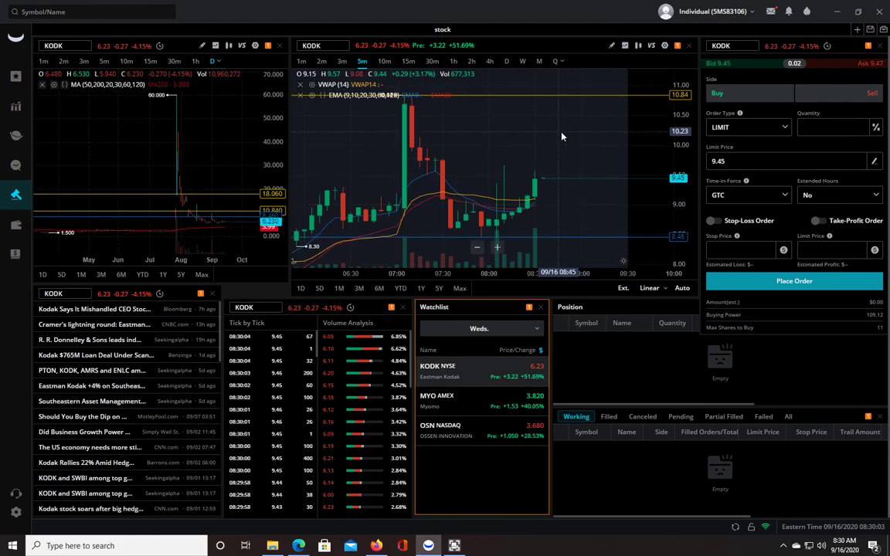
pyautogui.scroll(-3, 587, 139)
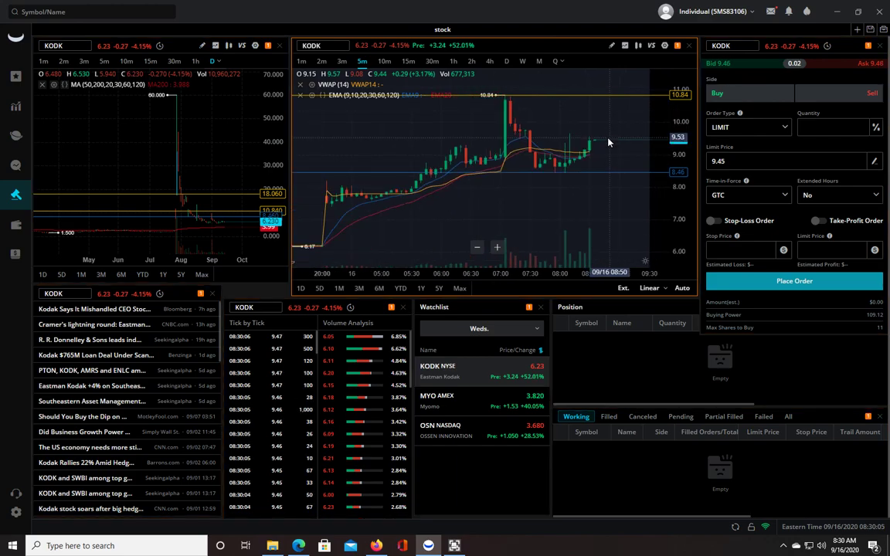
pyautogui.scroll(1, 599, 140)
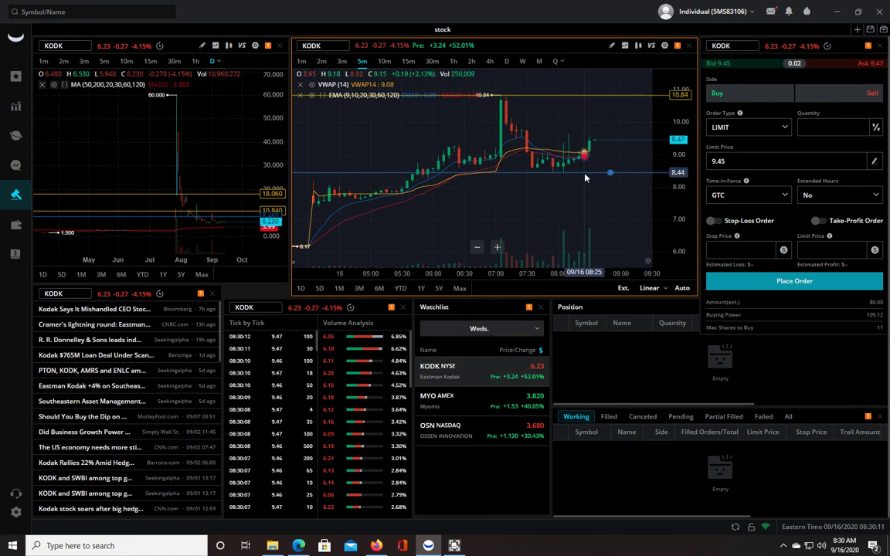
pyautogui.scroll(1, 601, 180)
pyautogui.scroll(1, 601, 180)
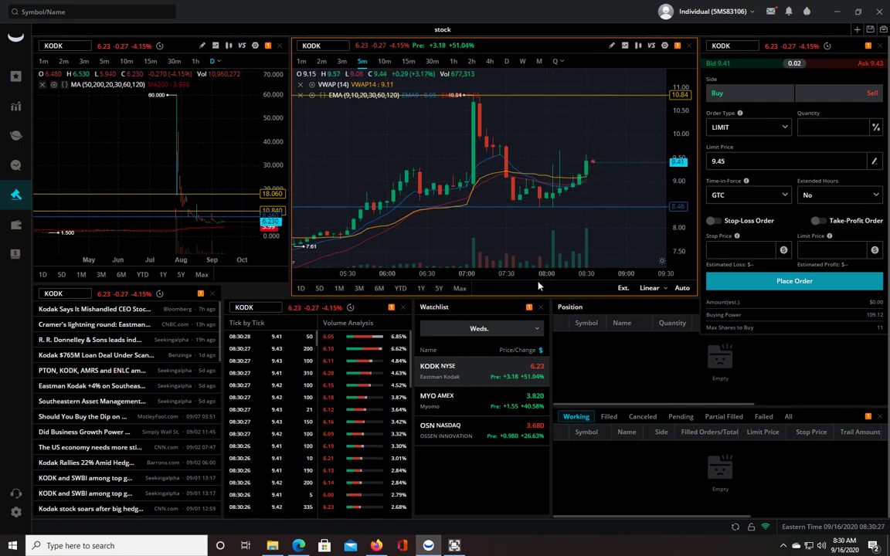
# Step: Load MYO from the Weds. watchlist and examine its after-hours and premarket price action on the 5-minute chart
pyautogui.click(480, 402)
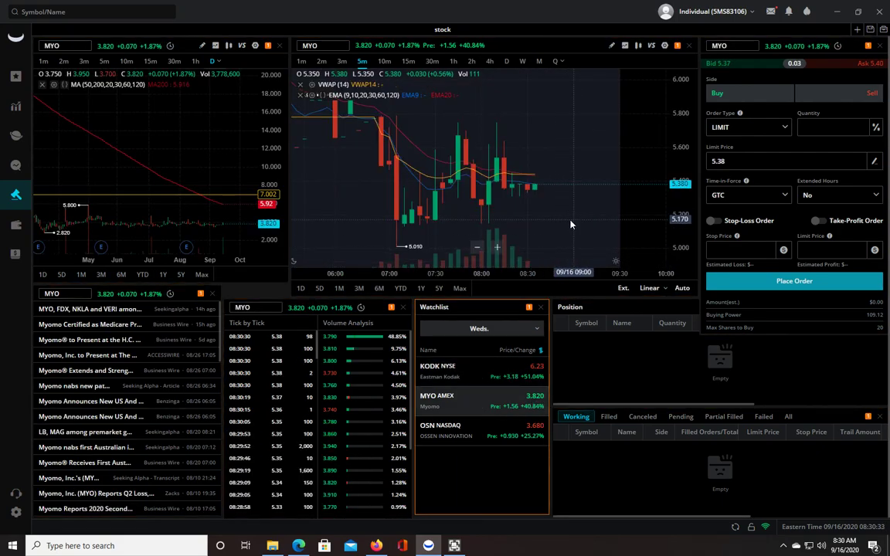
pyautogui.scroll(-6, 570, 224)
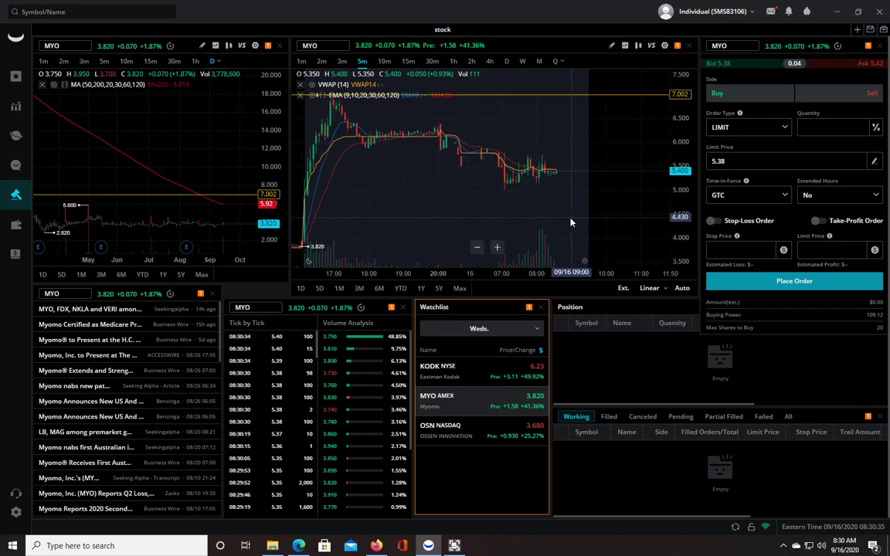
pyautogui.scroll(-1, 570, 224)
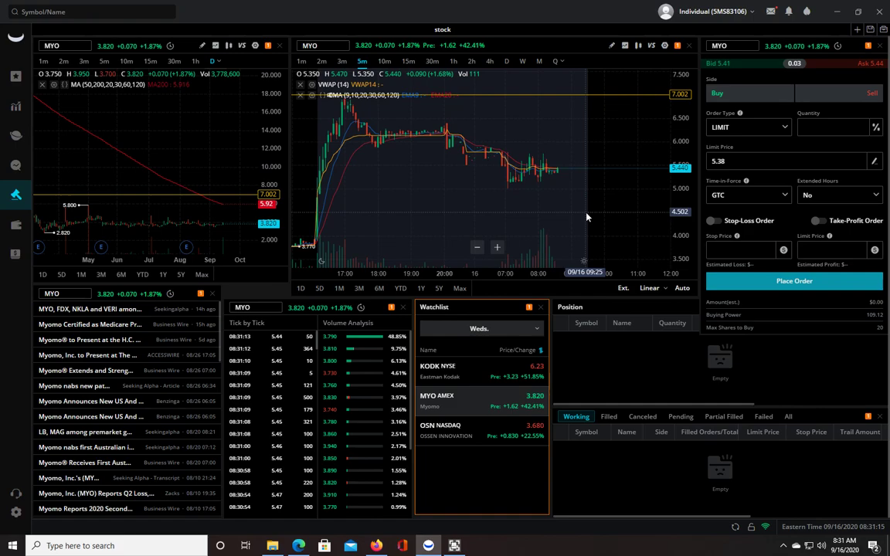
pyautogui.scroll(2, 594, 193)
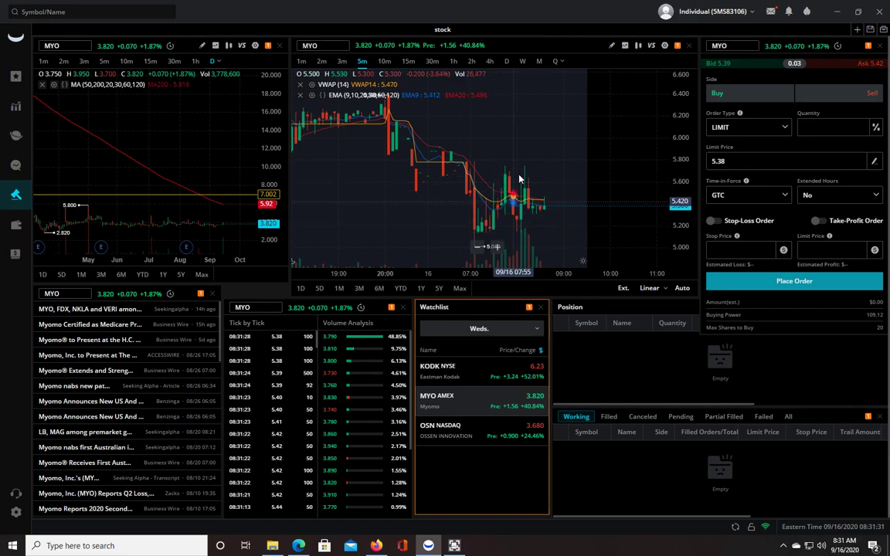
pyautogui.scroll(1, 480, 233)
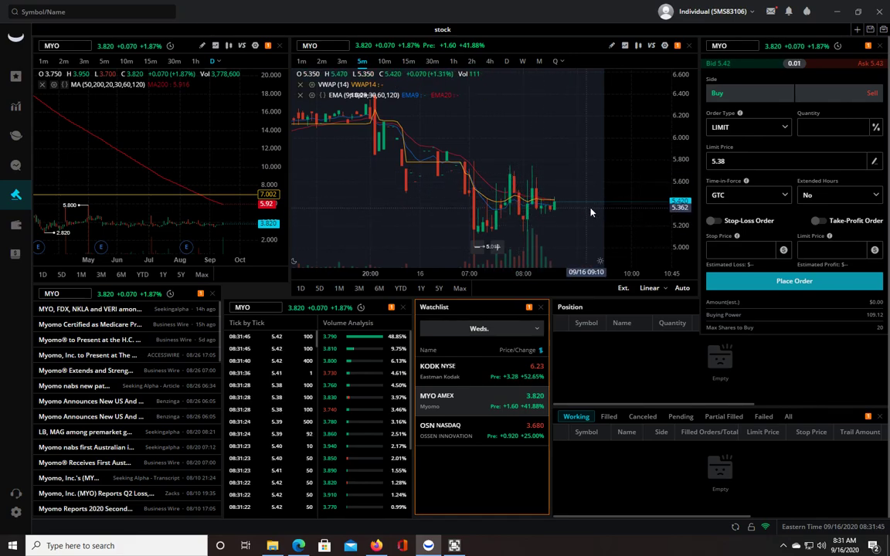
pyautogui.scroll(-3, 617, 224)
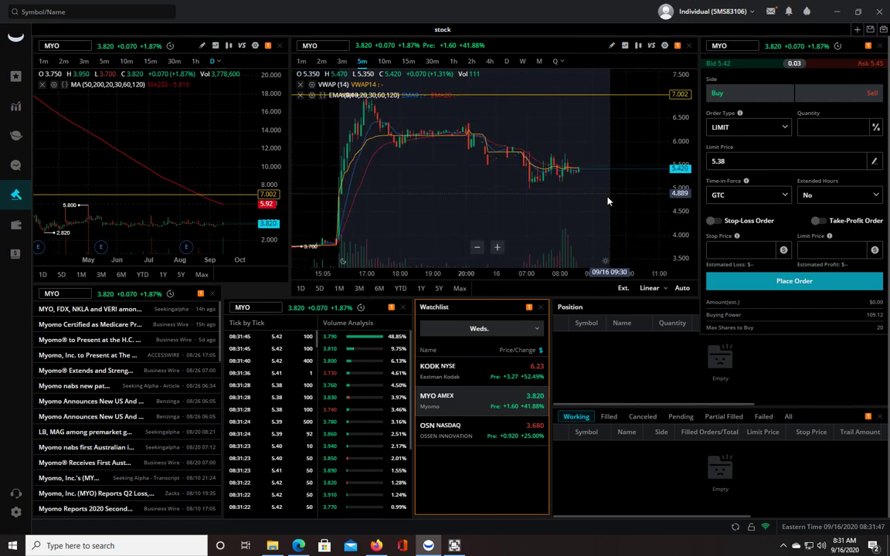
pyautogui.scroll(-2, 607, 211)
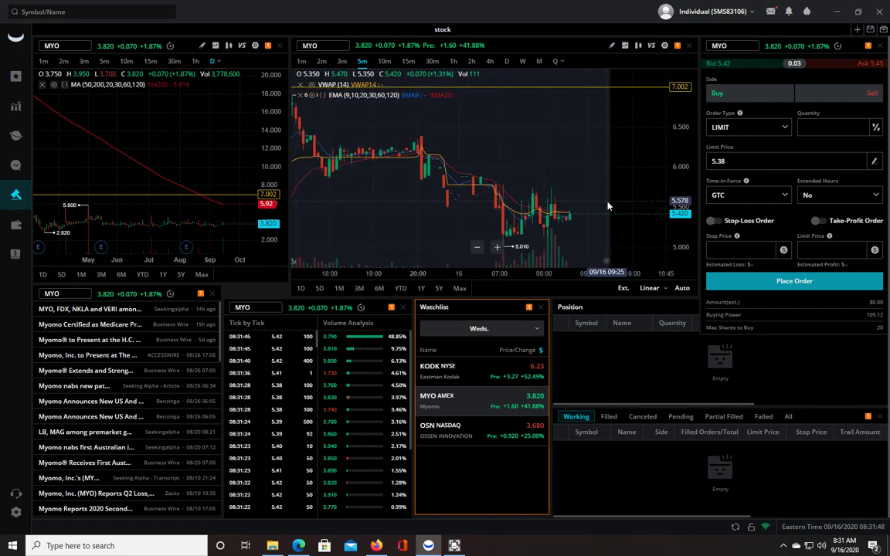
# Step: Load OSN from the Weds. watchlist and examine its premarket spike and pullback candles on the 5-minute chart
pyautogui.click(478, 442)
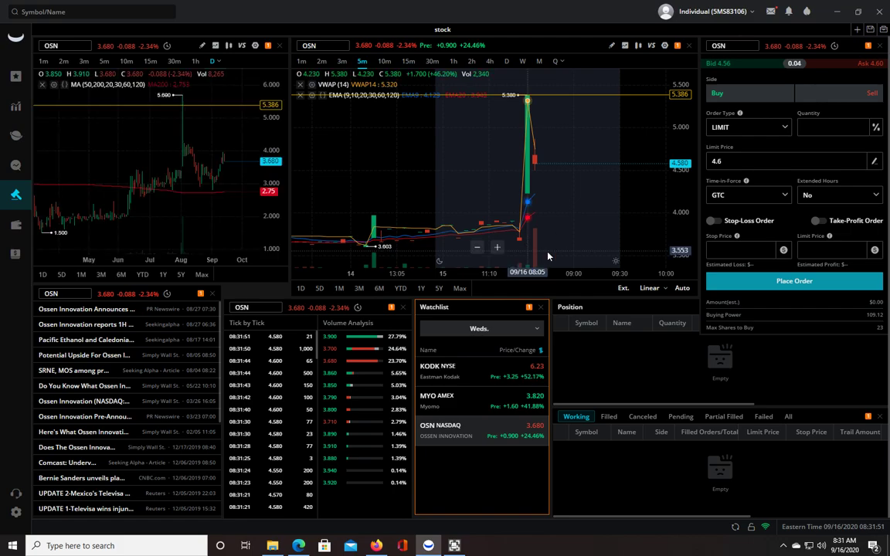
pyautogui.scroll(3, 573, 251)
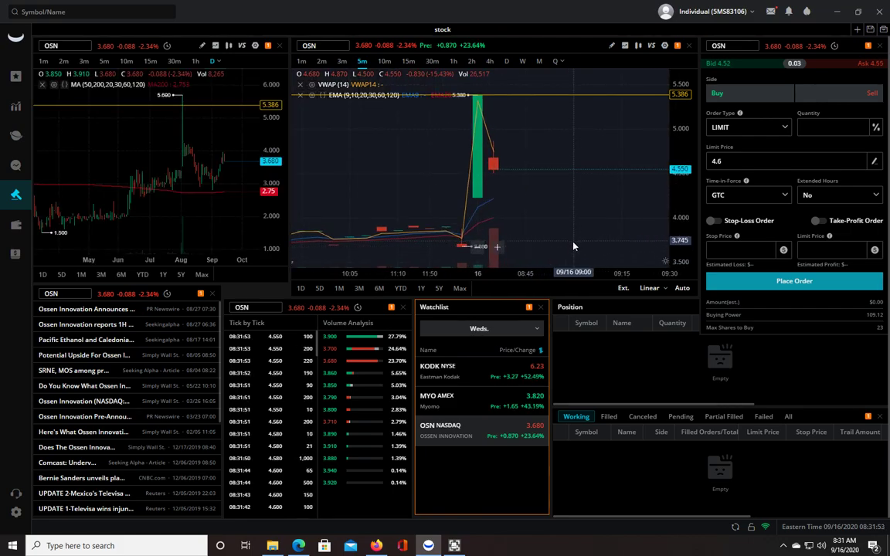
pyautogui.scroll(-1, 547, 205)
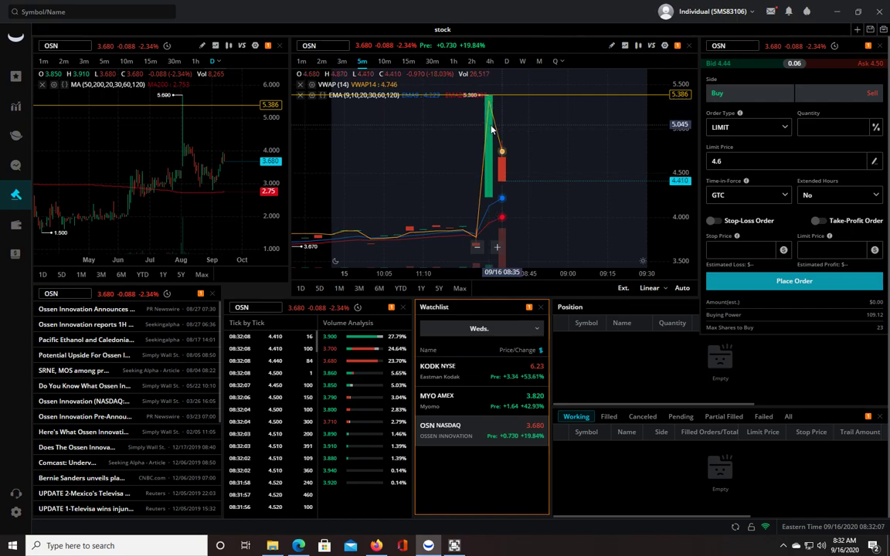
pyautogui.scroll(2, 595, 183)
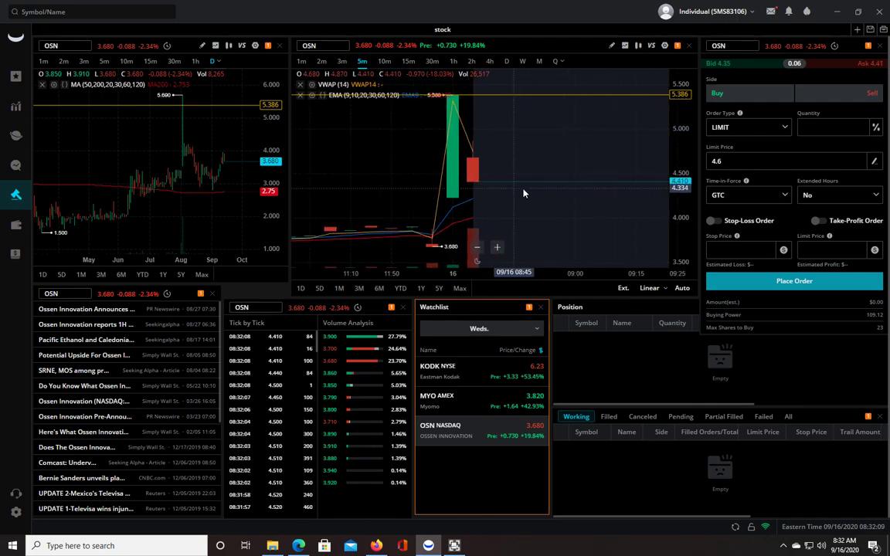
pyautogui.scroll(1, 516, 188)
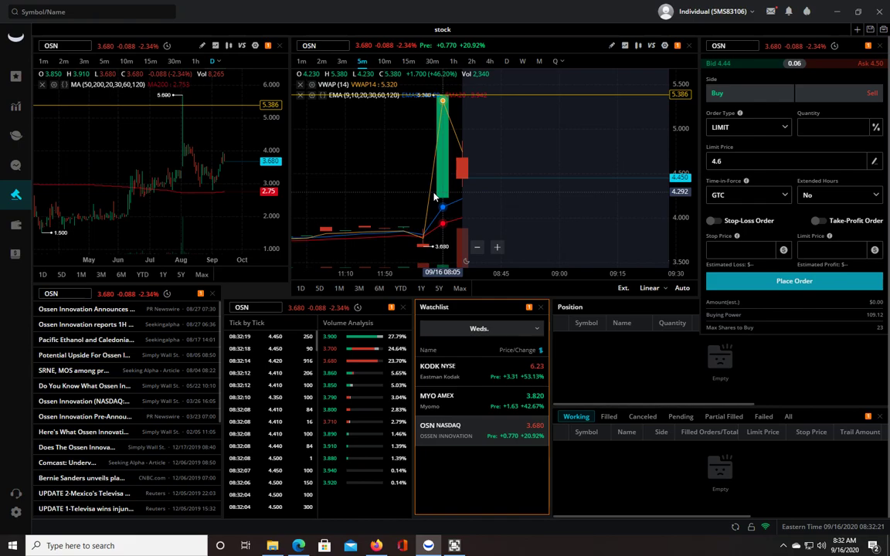
pyautogui.scroll(3, 434, 197)
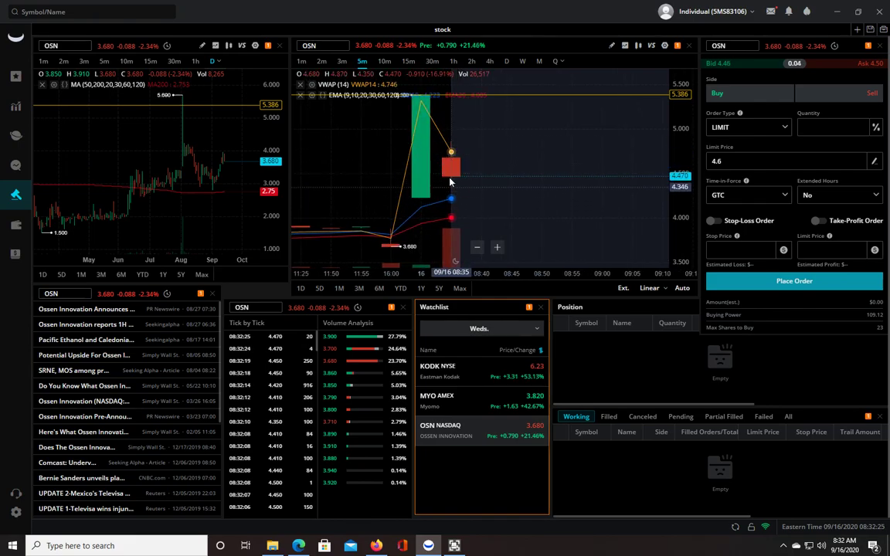
# Step: Switch OSN's intraday chart to the 1-minute interval and examine its premarket candles
pyautogui.click(301, 62)
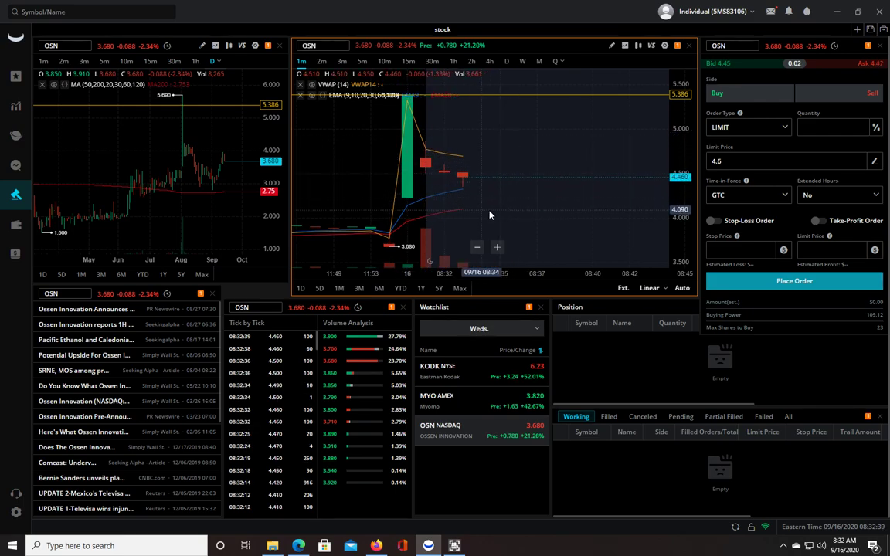
pyautogui.scroll(-2, 539, 220)
pyautogui.scroll(-1, 539, 220)
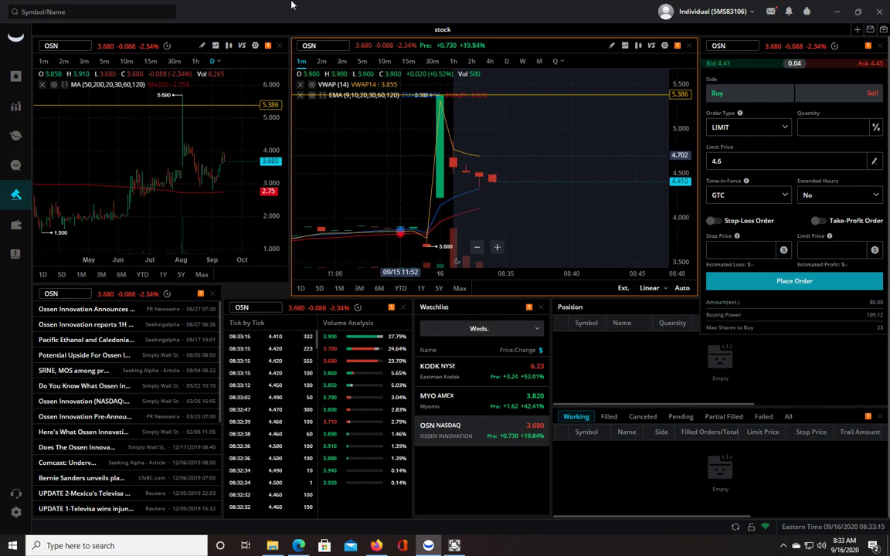
# Step: Start a symbol search for T, abandon it, and review MYO and KODK from the Weds. watchlist on the 1-minute chart
pyautogui.click(85, 12)
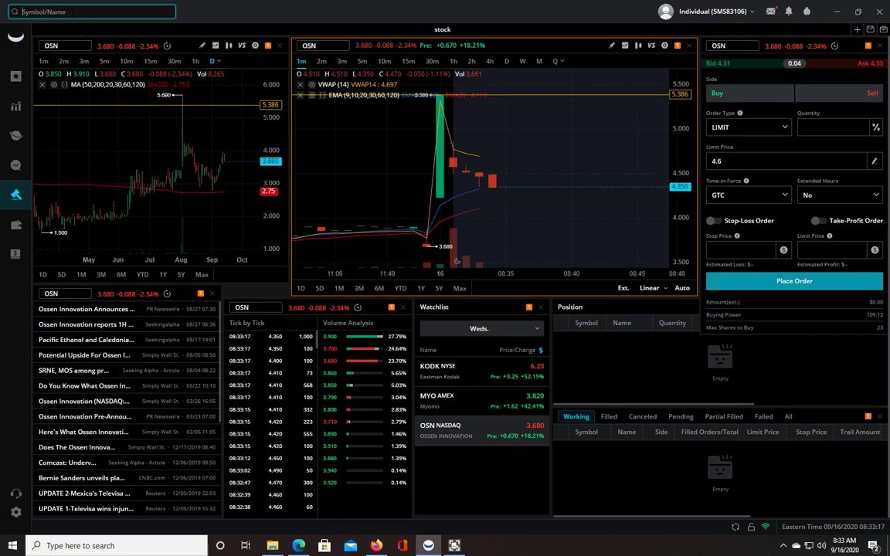
pyautogui.write('T')
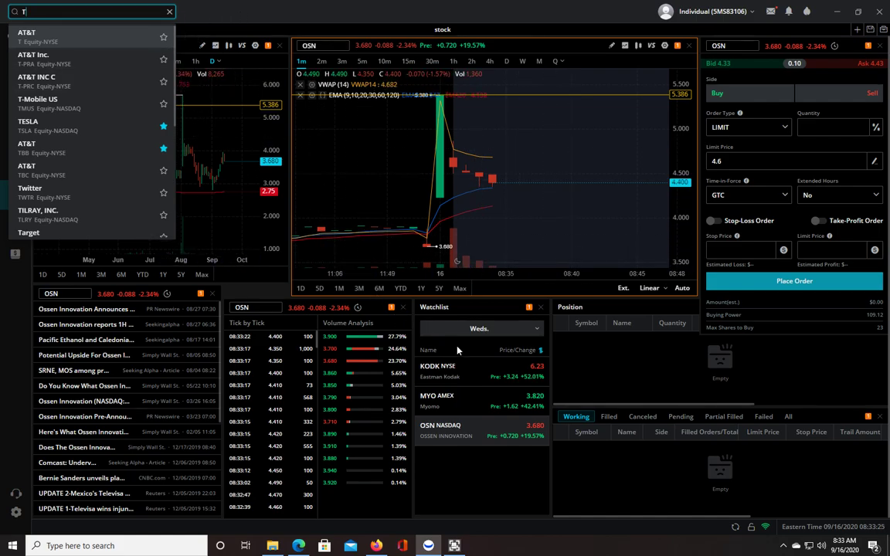
pyautogui.click(483, 401)
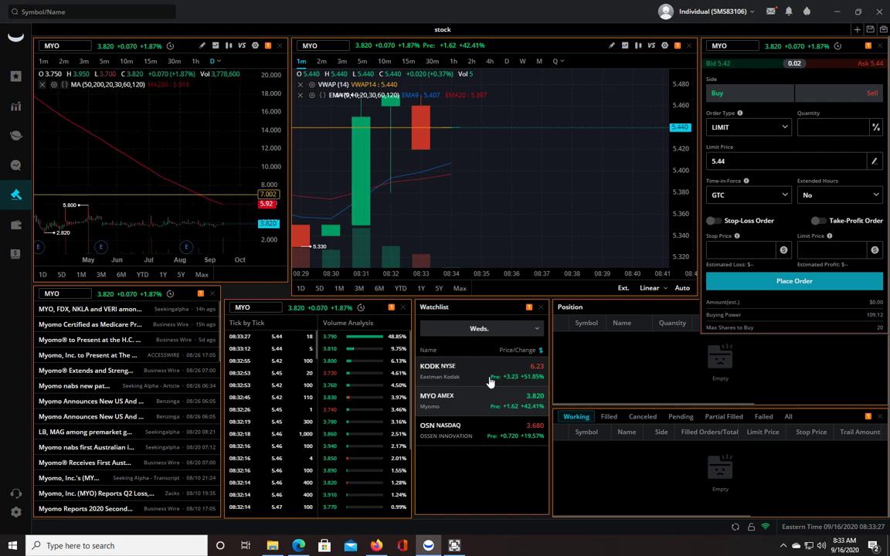
pyautogui.click(489, 381)
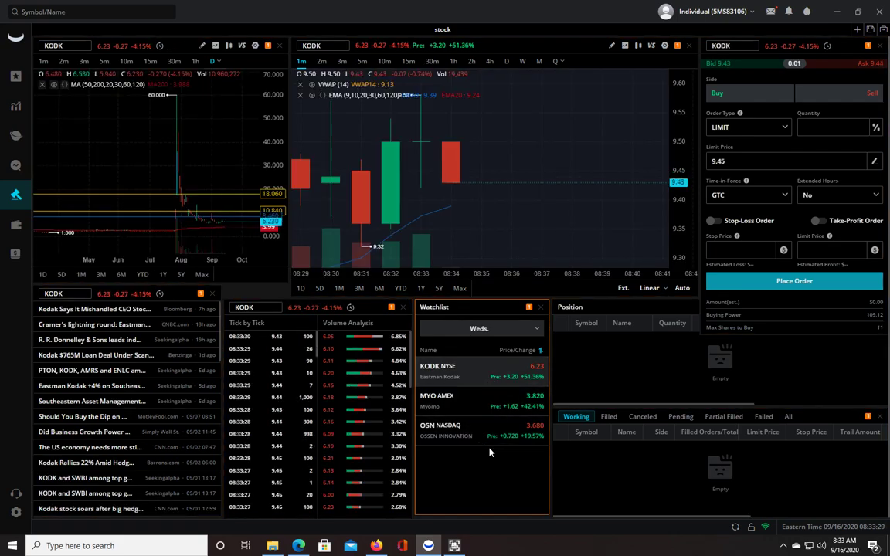